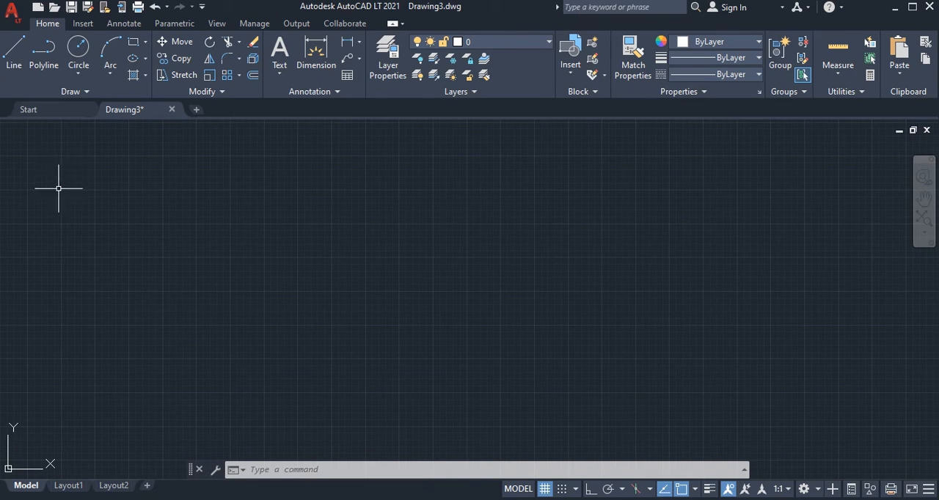
Draw a freehand, nearly horizontal line about 852 units long in the upper-left area of the drawing
click(13, 51)
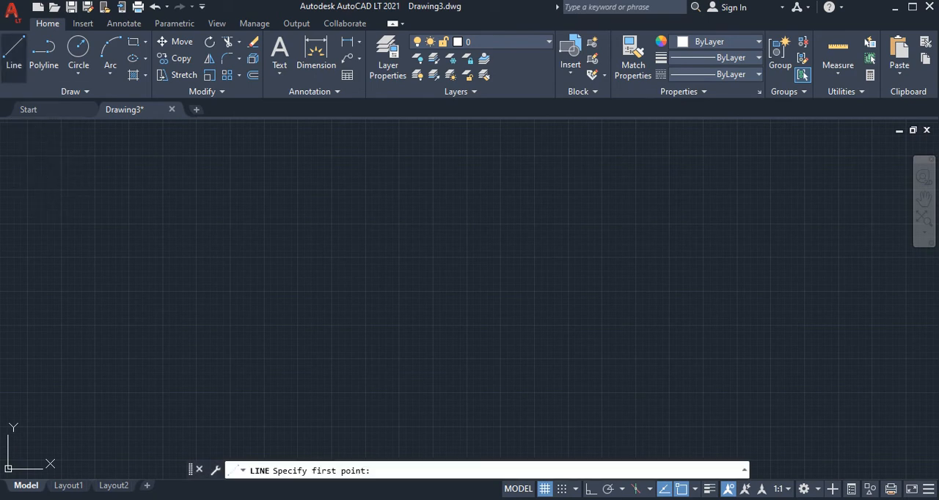
click(60, 192)
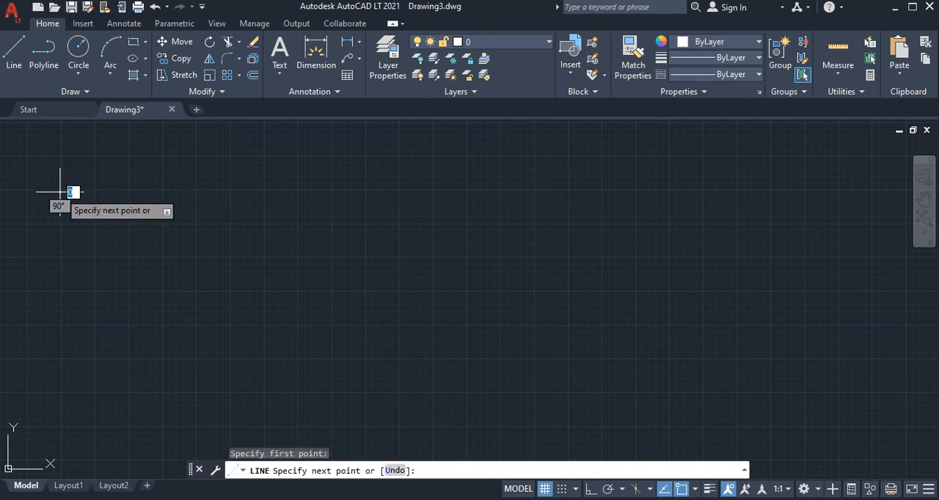
click(175, 191)
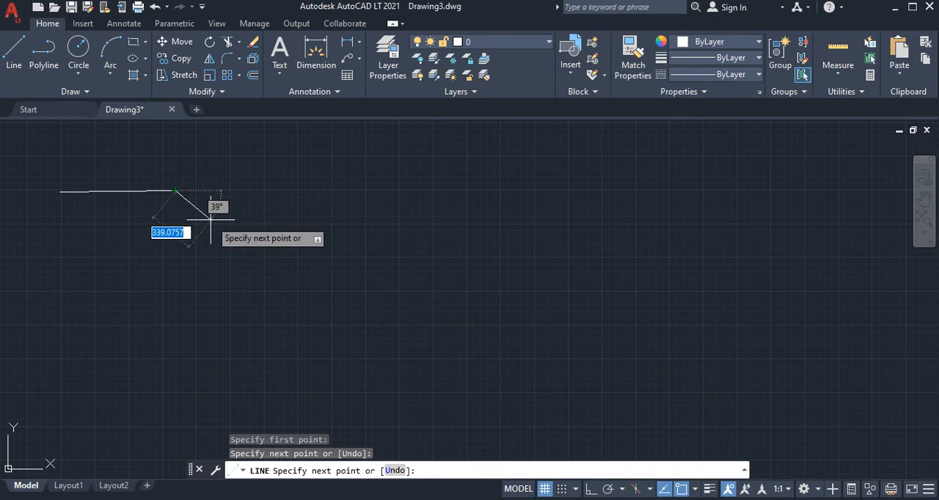
key(Return)
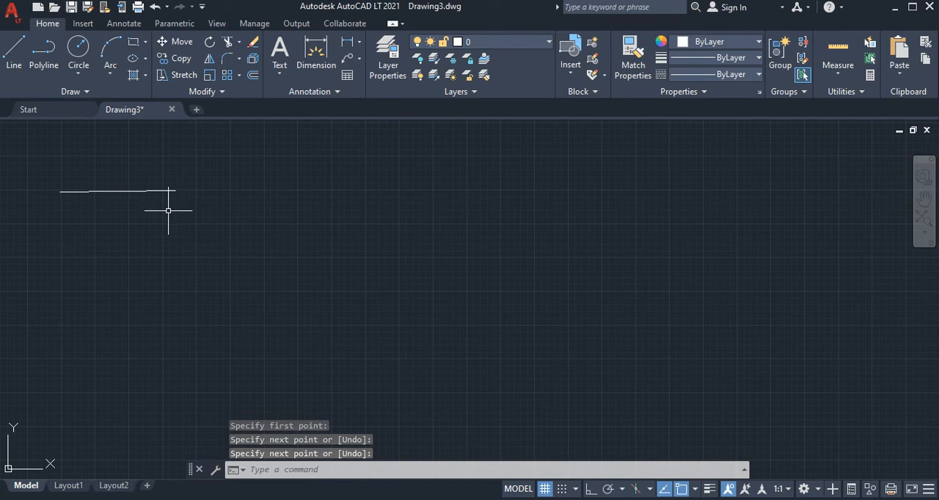
Draw a second, slightly shorter, nearly horizontal line freehand just below the first one
key(Return)
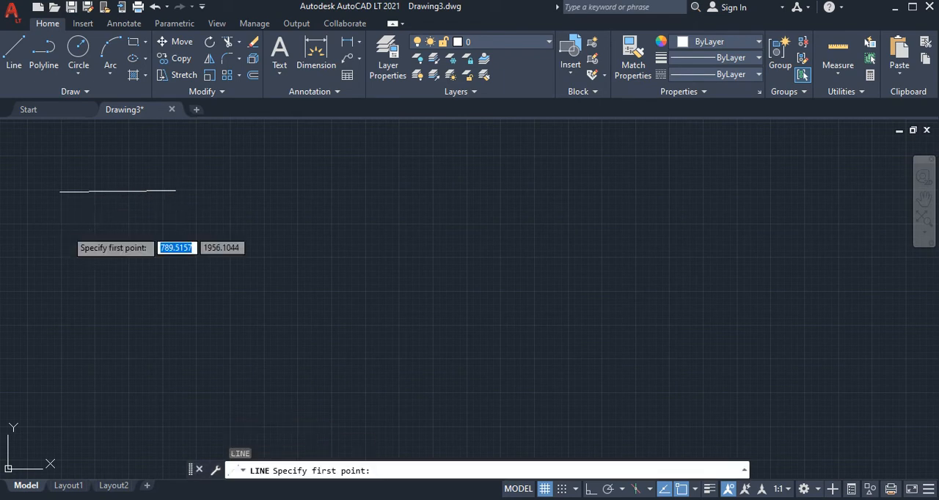
click(62, 224)
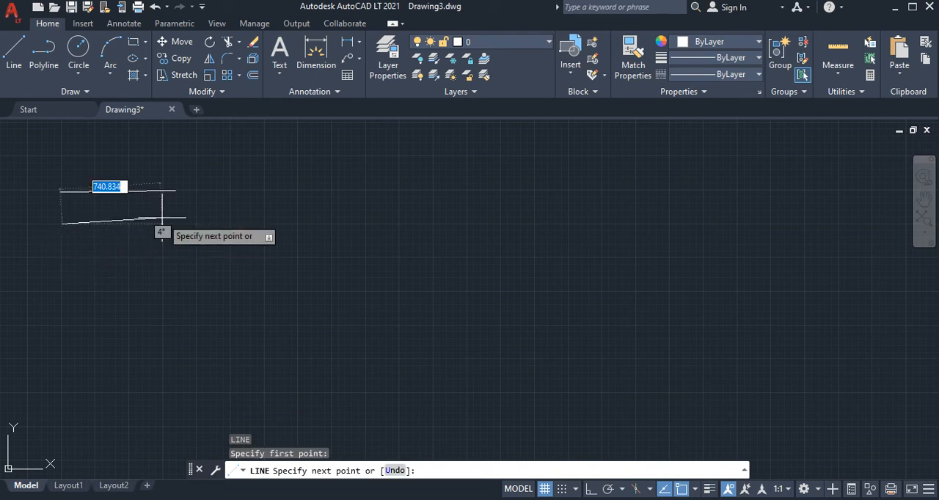
click(169, 223)
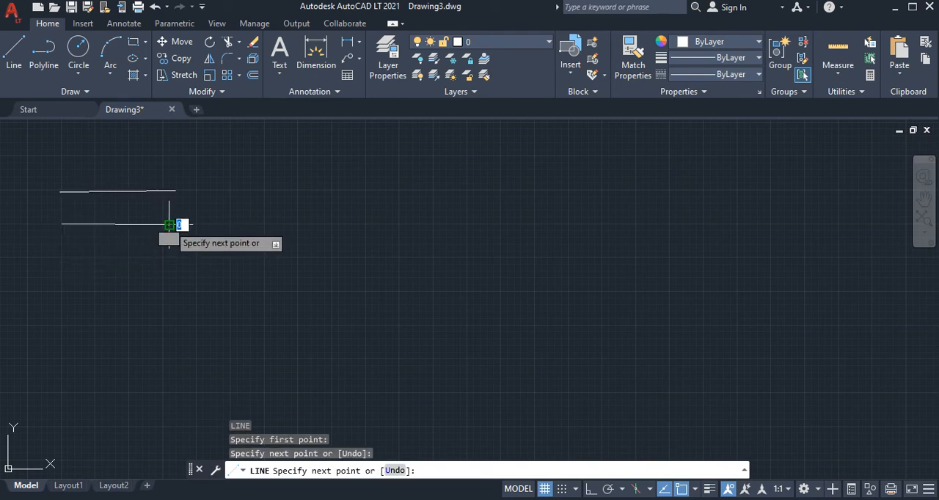
key(Return)
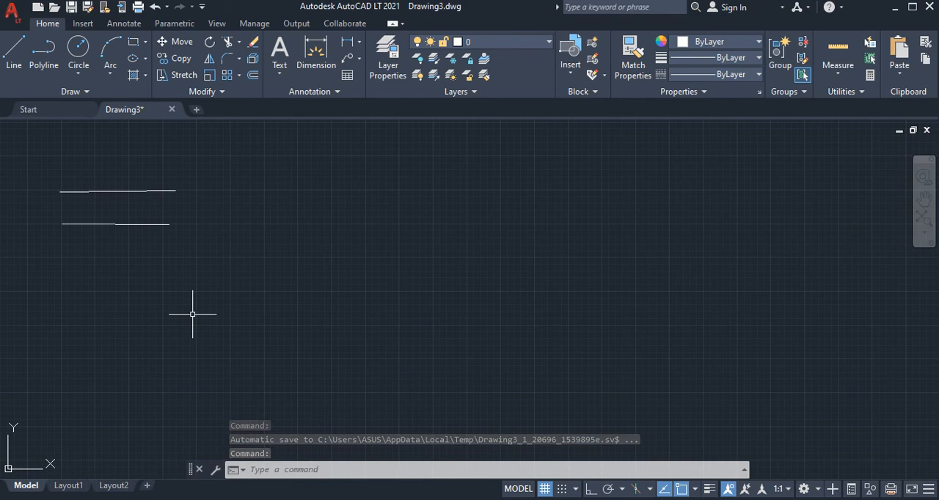
Set the drawing units' insertion scale to Millimeters
text(UN)
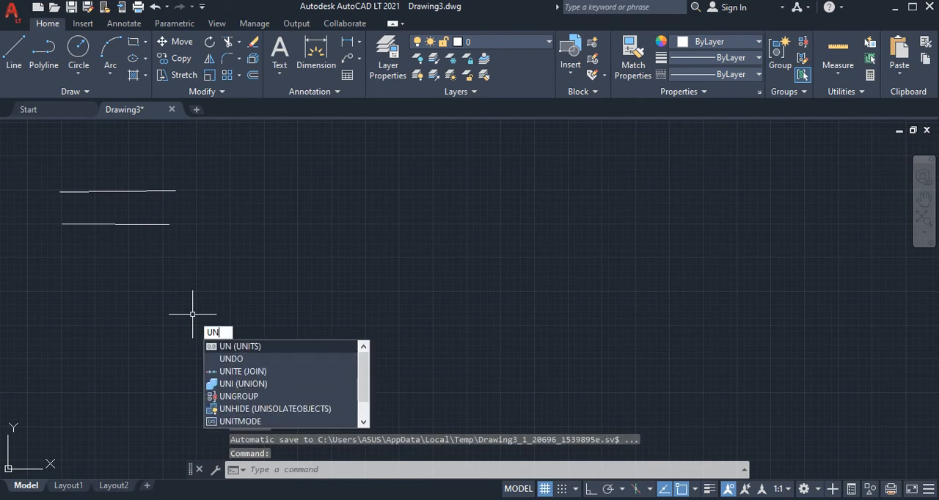
key(Return)
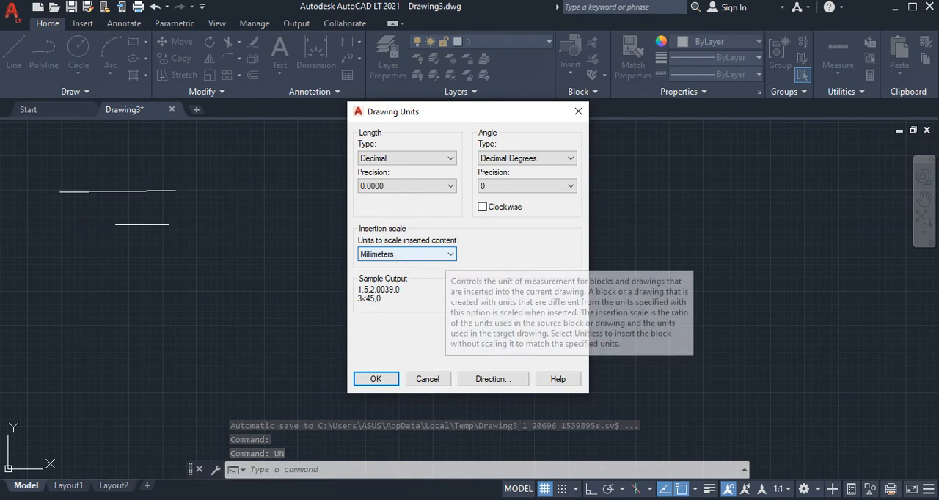
click(433, 254)
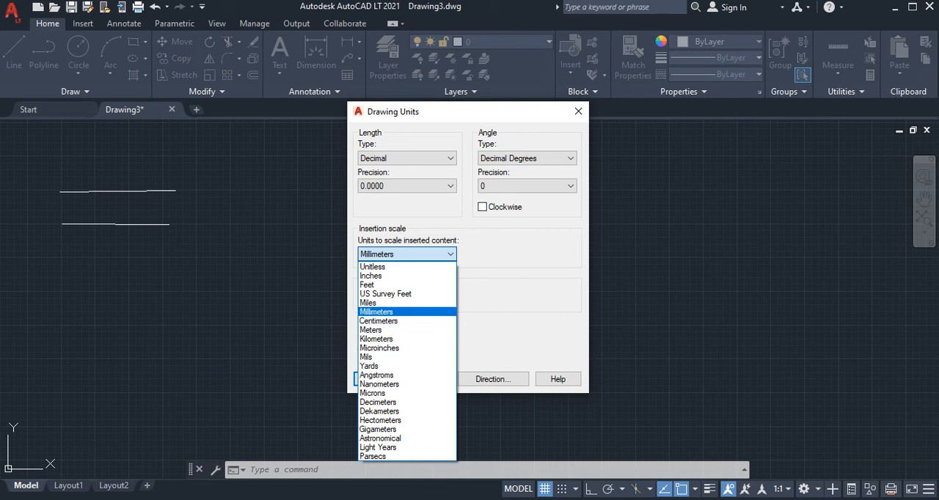
click(396, 312)
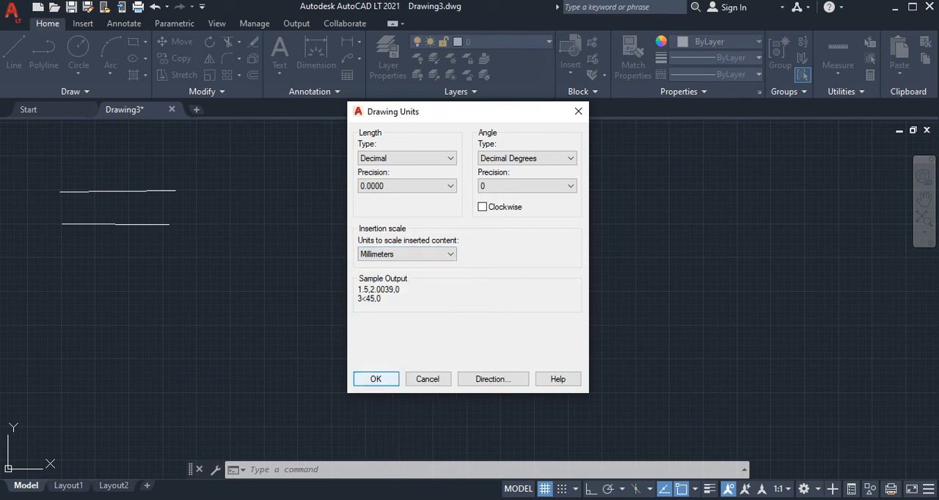
click(374, 379)
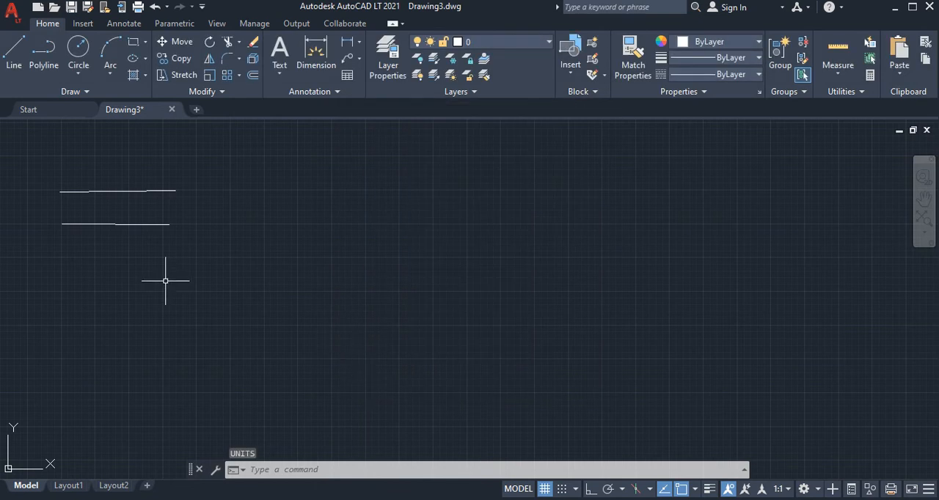
Draw a horizontal line exactly 900 mm long below the two freehand lines
click(13, 55)
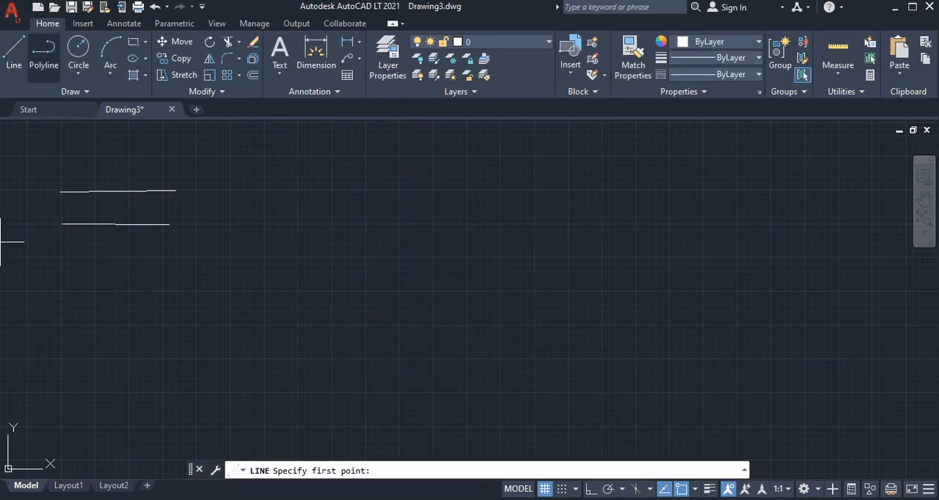
click(95, 272)
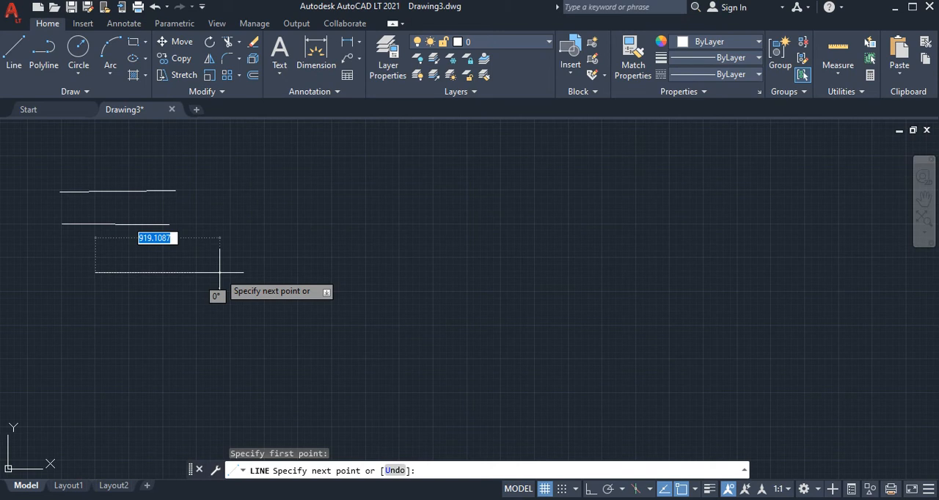
text(9)
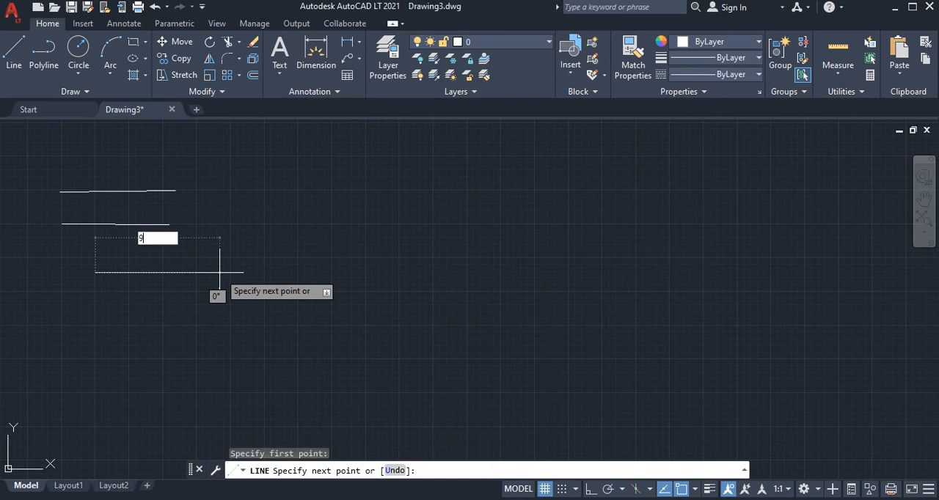
text(00)
key(Return)
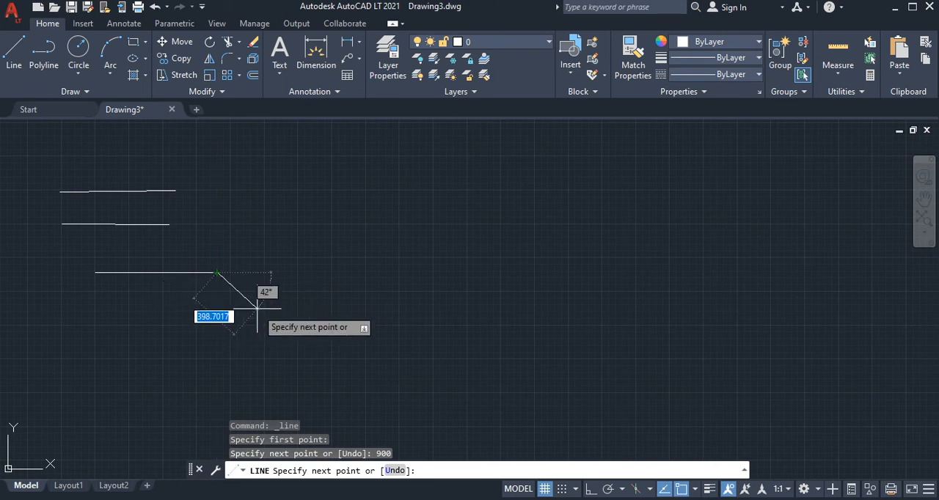
key(Return)
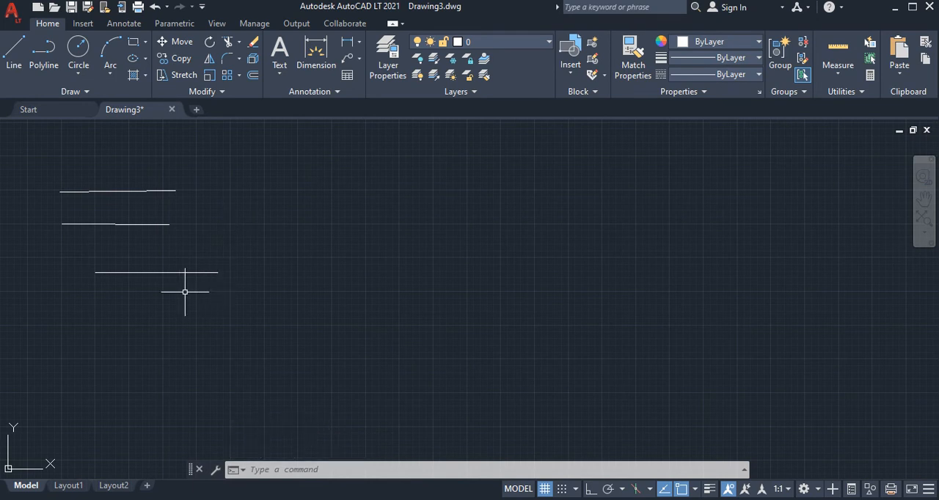
Draw a 500 mm line at 30° upward from the left endpoint of the 900 mm line
click(13, 57)
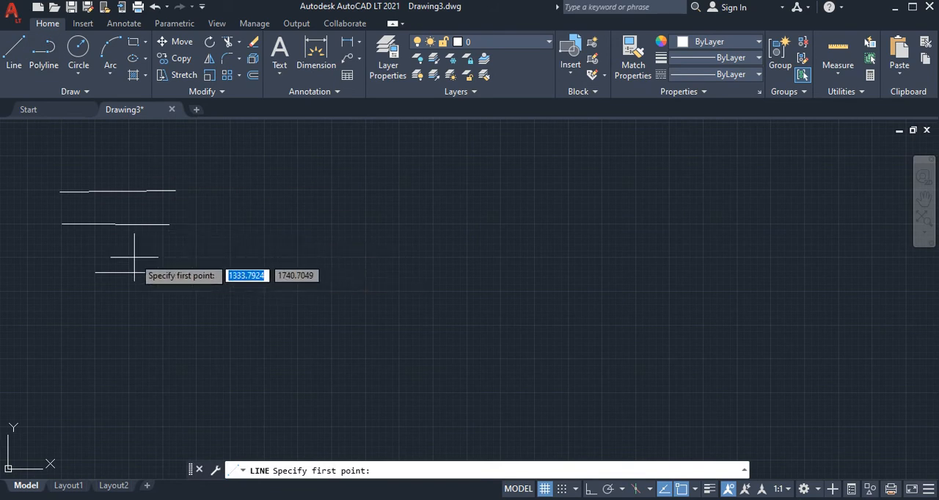
click(95, 273)
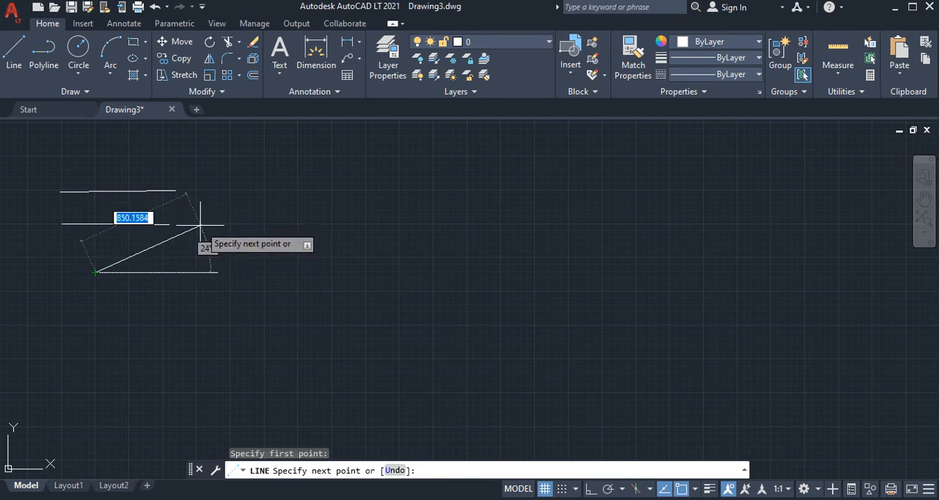
text(500)
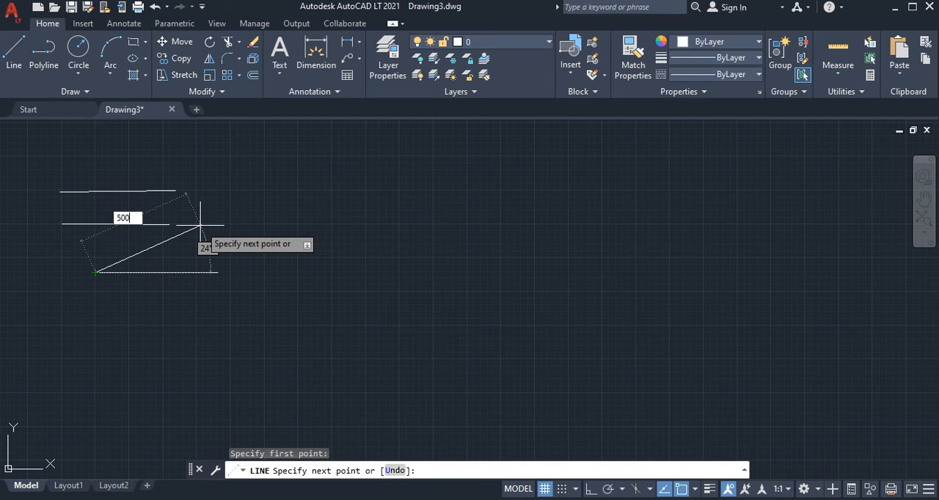
key(Tab)
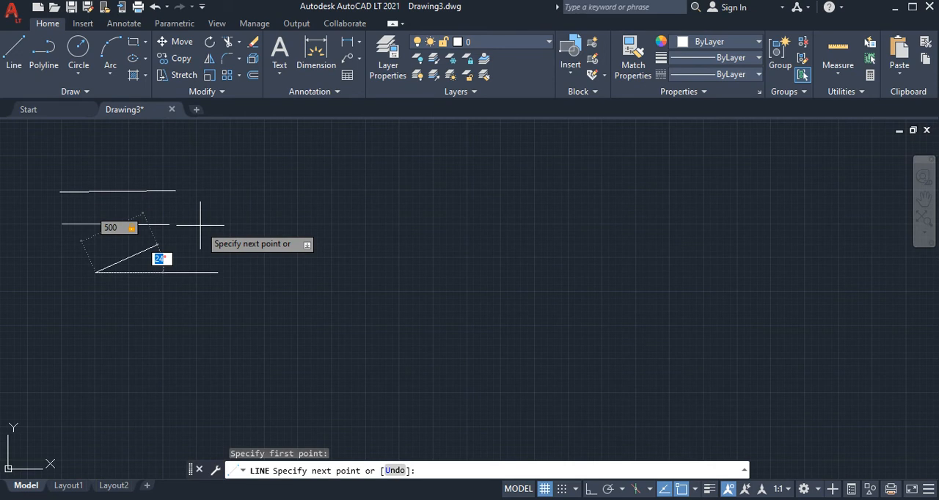
text(30)
key(Return)
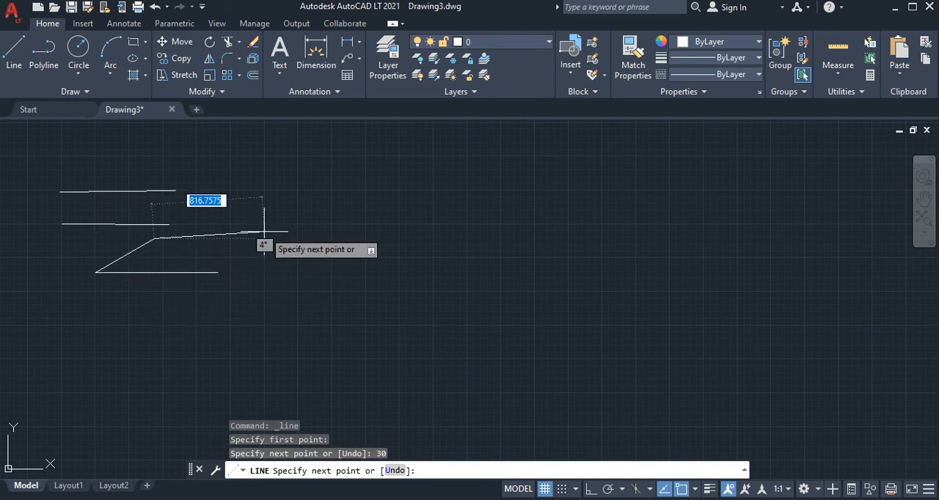
key(Return)
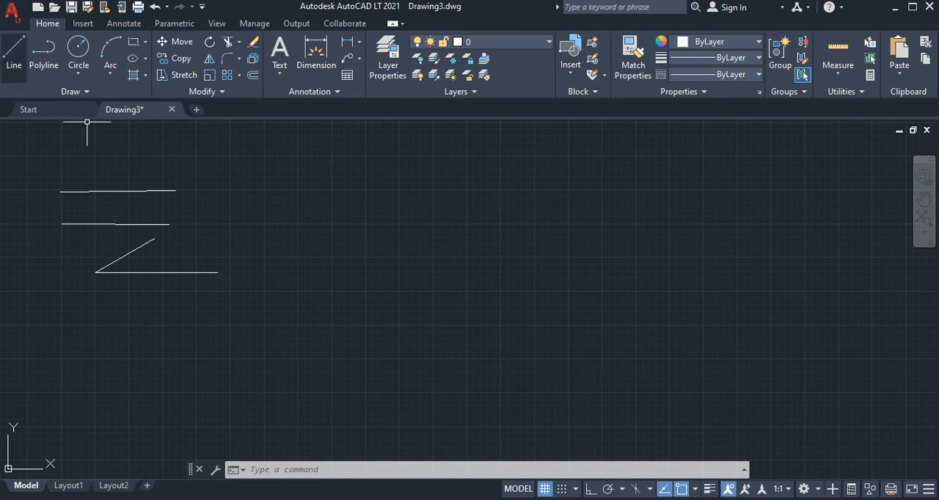
Draw a 500 mm line at 45° upward from the midpoint of the 900 mm line
click(14, 55)
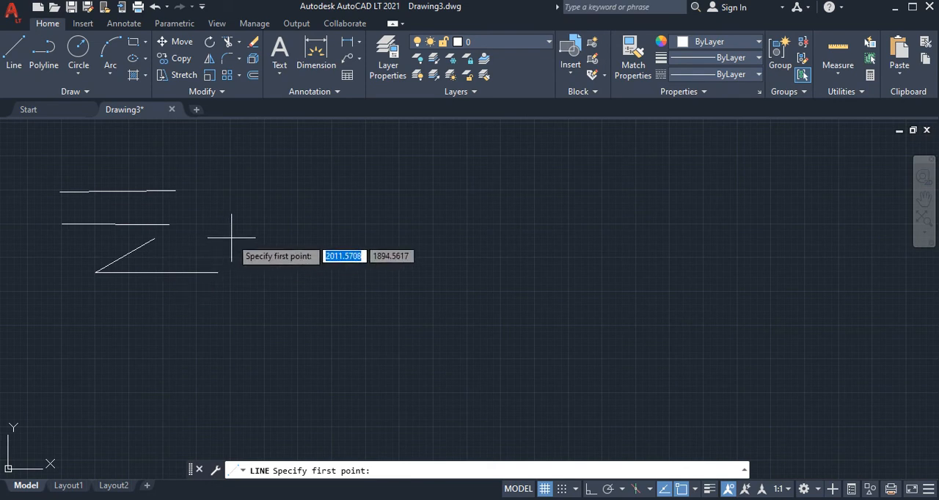
click(157, 273)
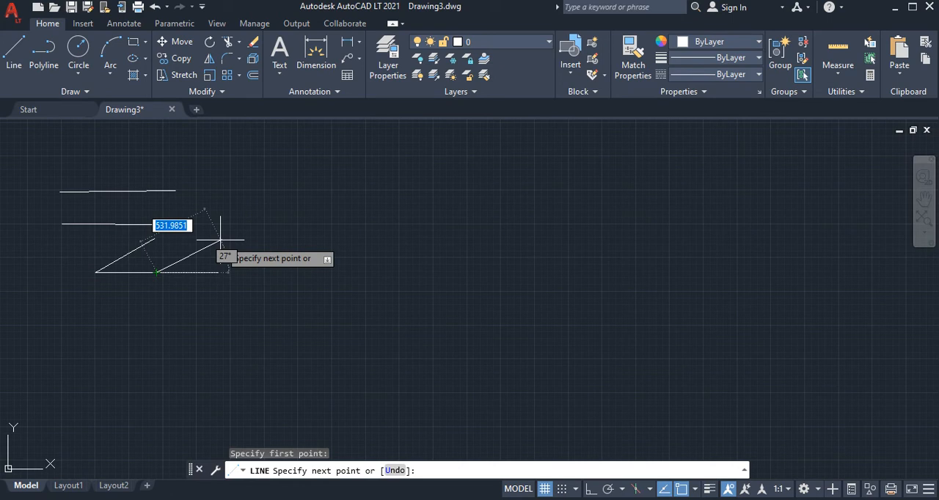
text(500)
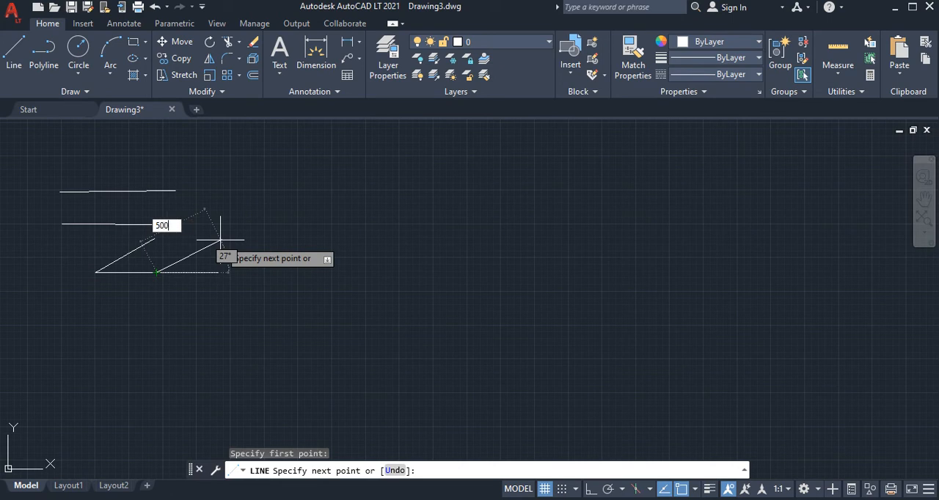
key(Tab)
text(45)
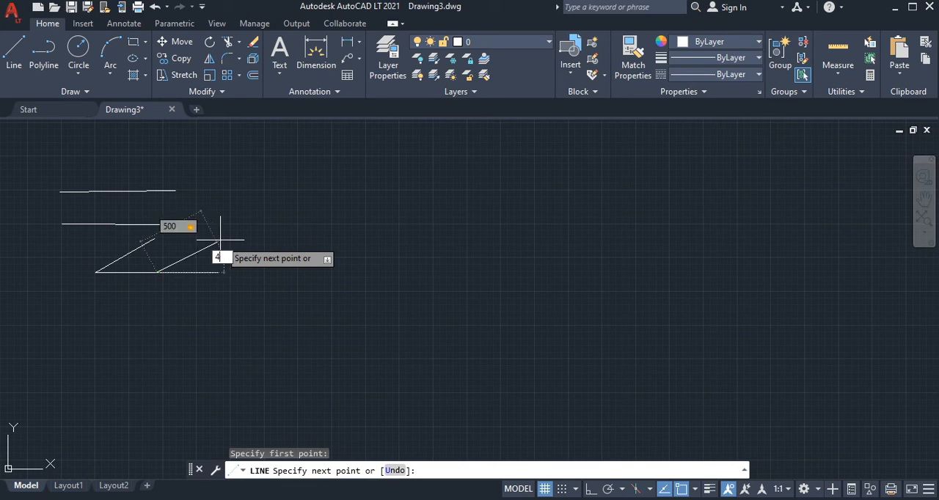
key(Return)
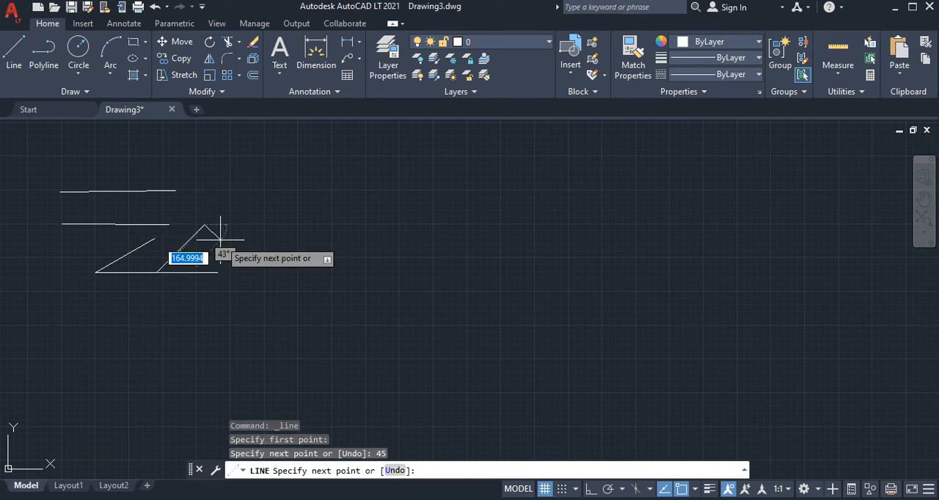
key(Return)
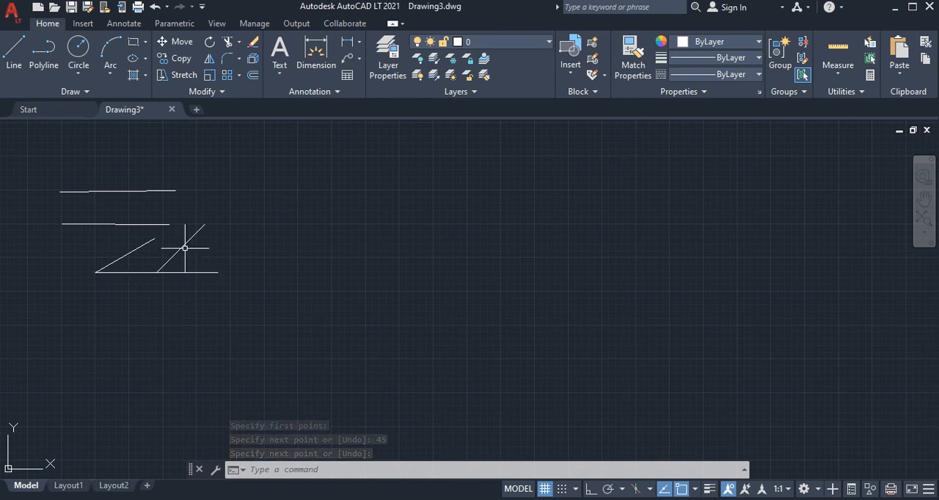
Draw a 500 mm line at 45° downward to the right from the midpoint of the 900 mm line
click(14, 51)
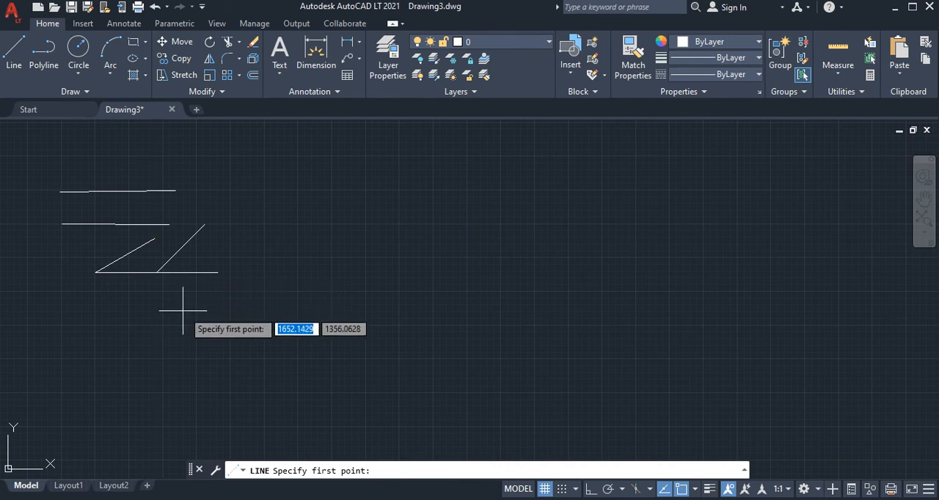
click(156, 273)
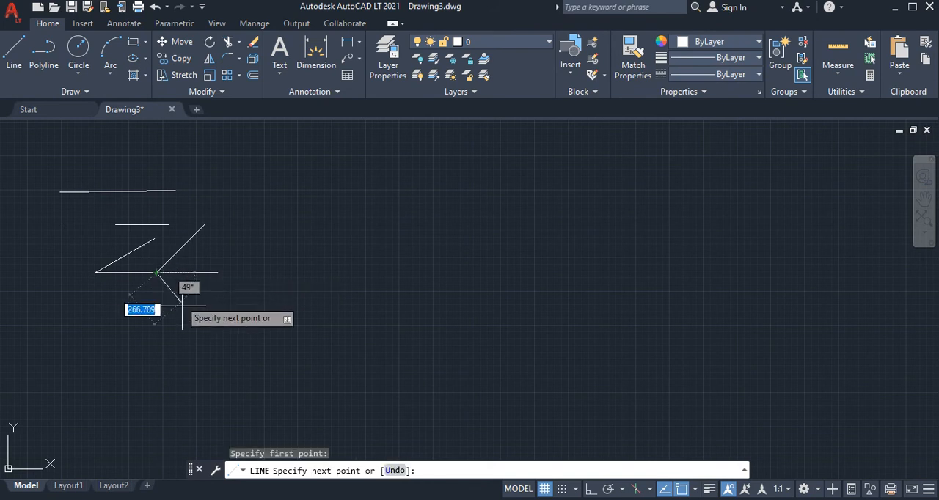
text(500)
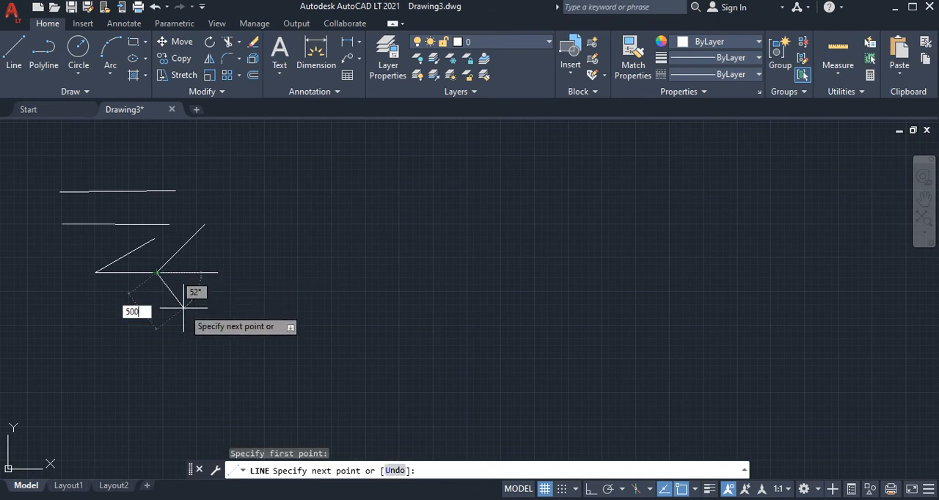
key(Tab)
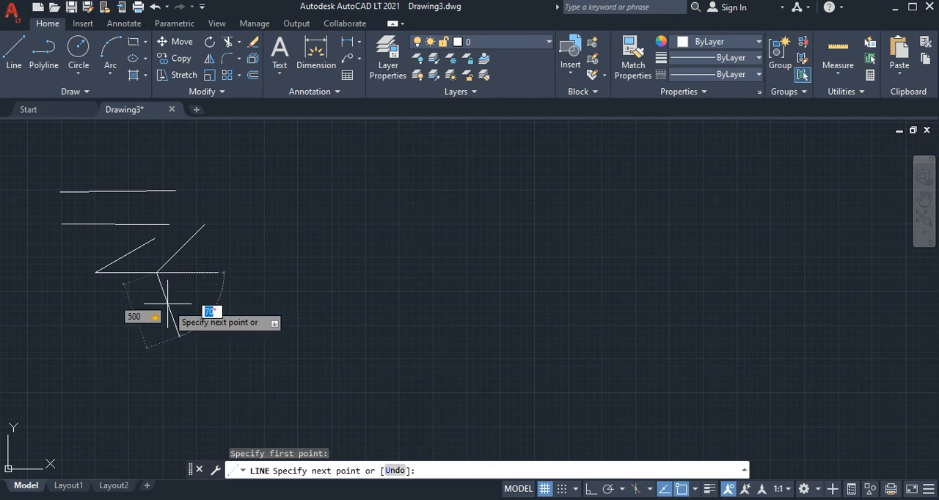
click(184, 248)
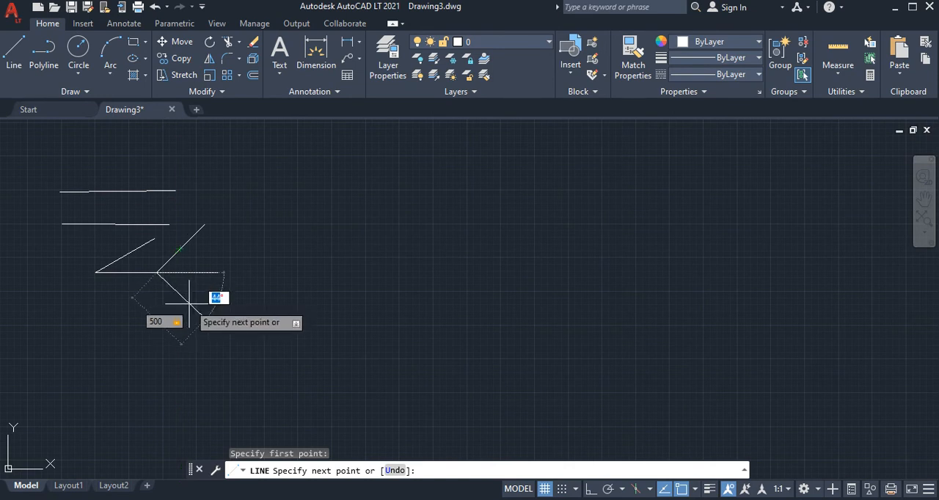
text(45)
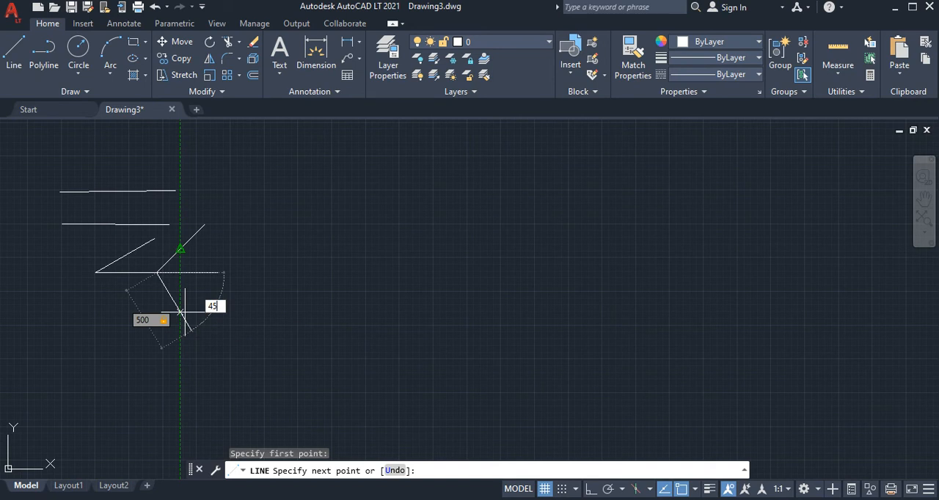
key(Return)
click(204, 320)
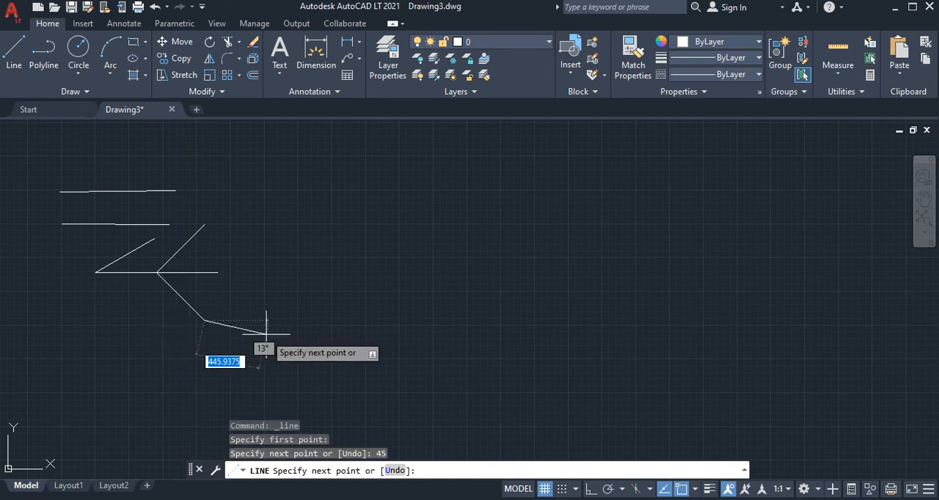
key(Return)
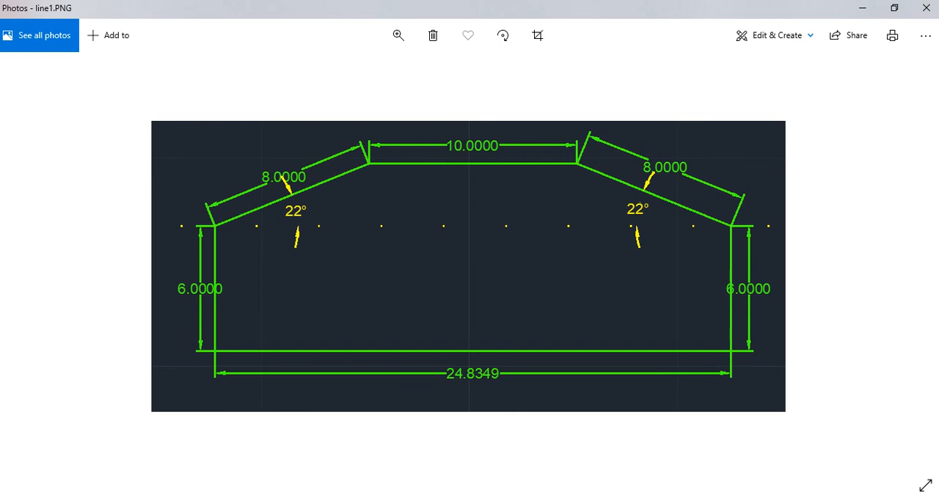
Consult the line1.PNG reference in Photos, then in AutoCAD draw its 10 mm horizontal top edge in the empty area beside the practice lines
key(alt+Tab)
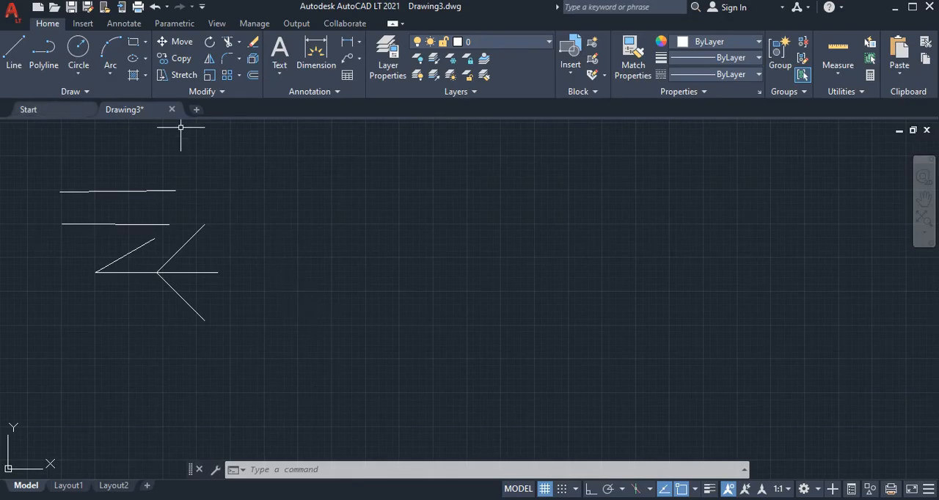
key(alt+Tab)
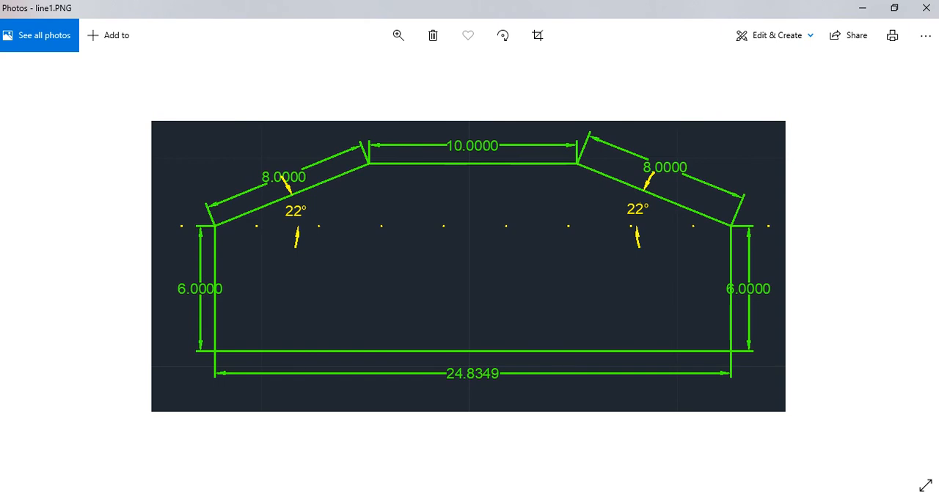
key(alt+Tab)
click(14, 56)
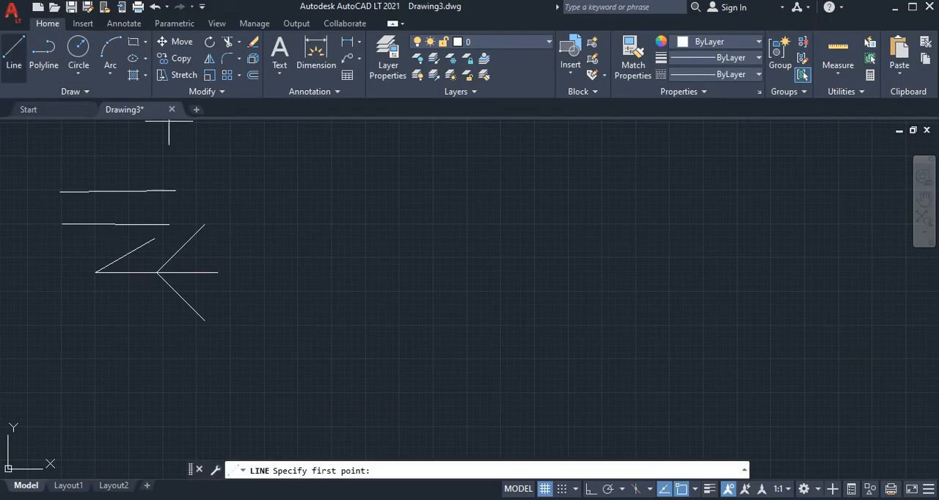
click(333, 189)
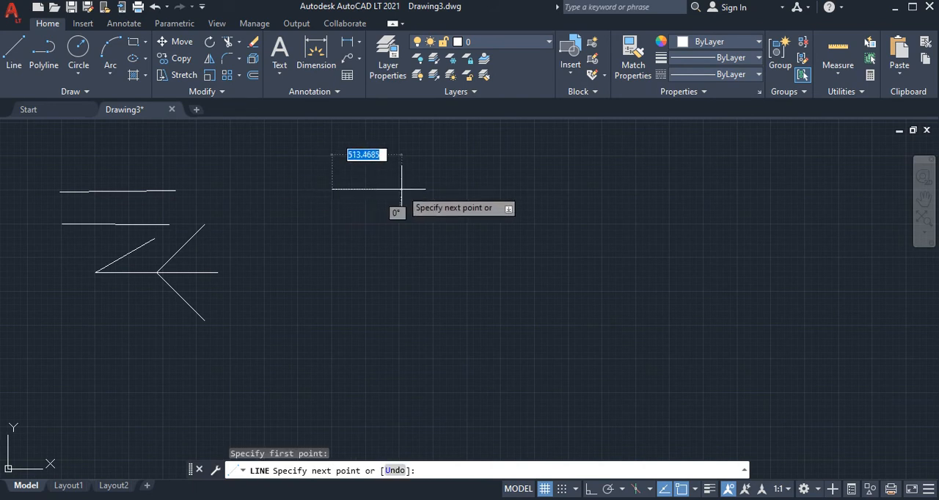
text(10)
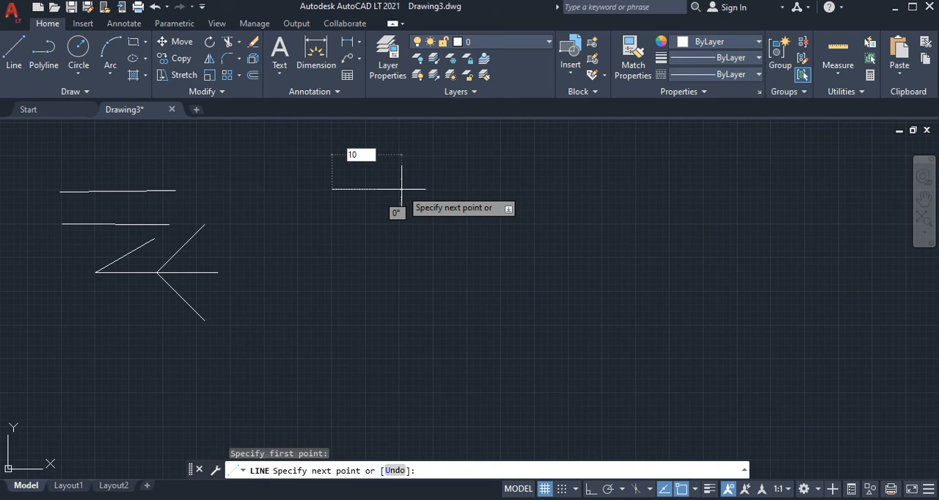
key(Return)
key(Return)
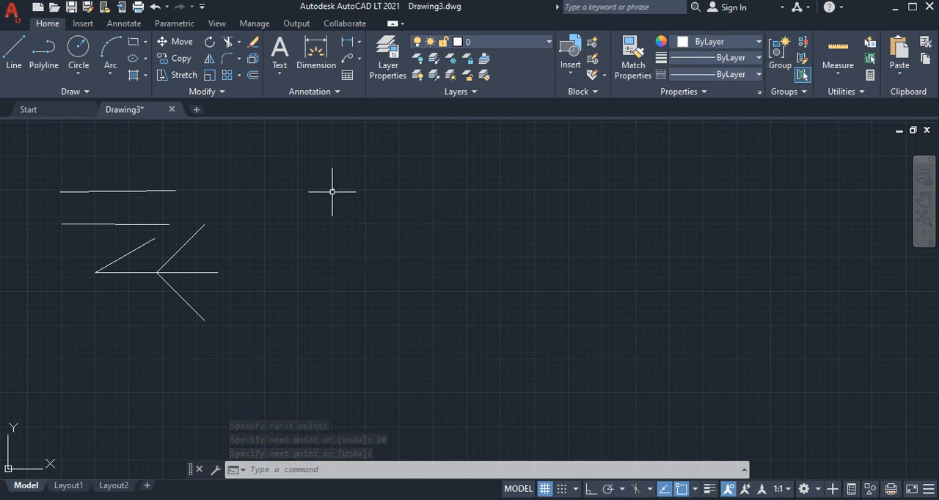
Check the reference image and draw an 8 mm line at 158°, sloping down and outward from the left endpoint of the 10 mm line
scroll(331, 189, up, 4)
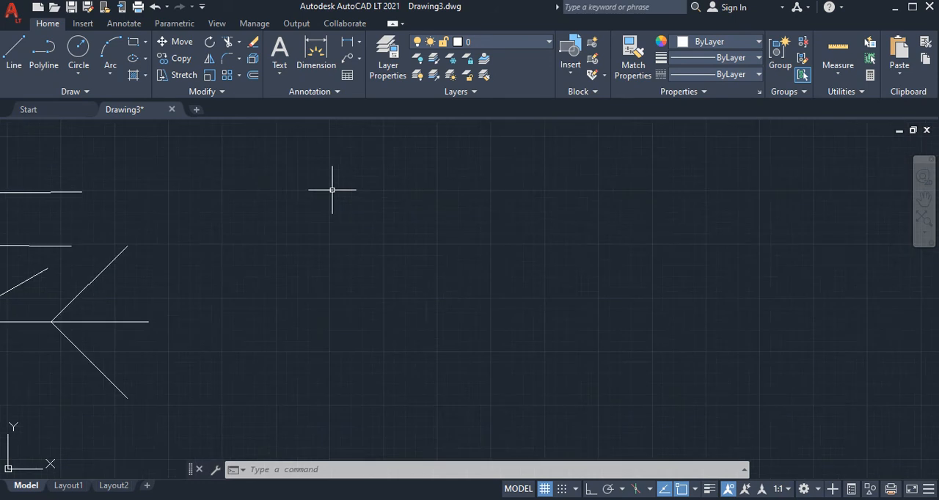
scroll(314, 195, up, 3)
scroll(208, 185, up, 2)
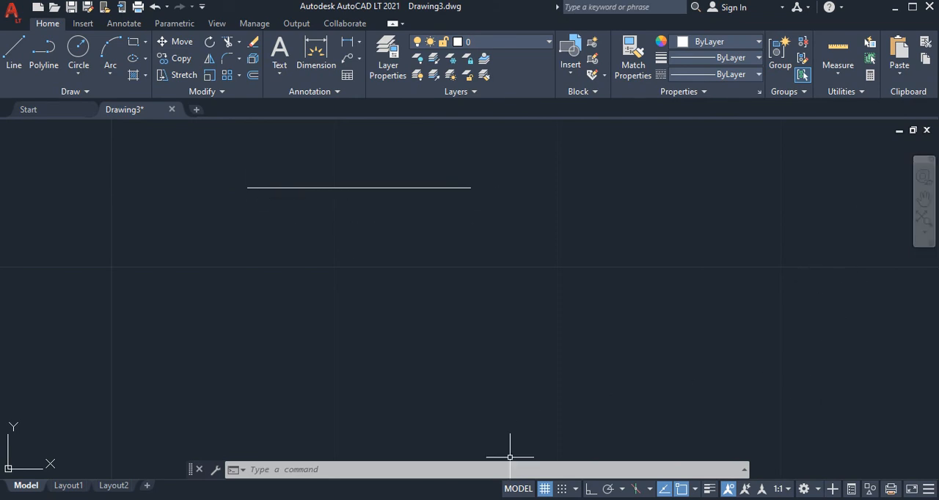
click(502, 499)
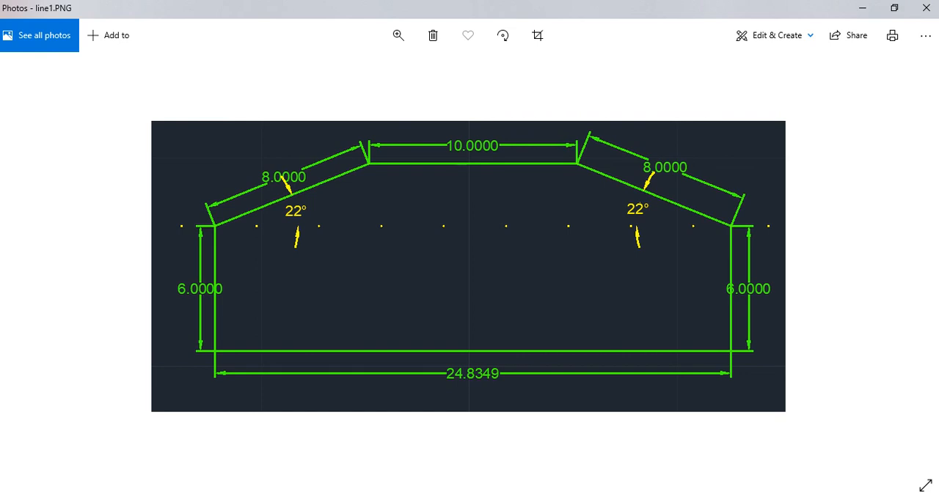
key(alt+Tab)
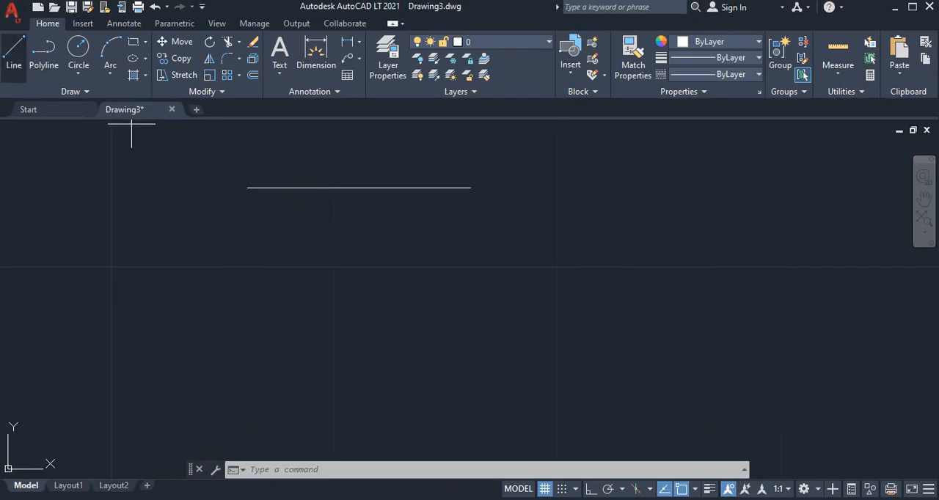
click(13, 55)
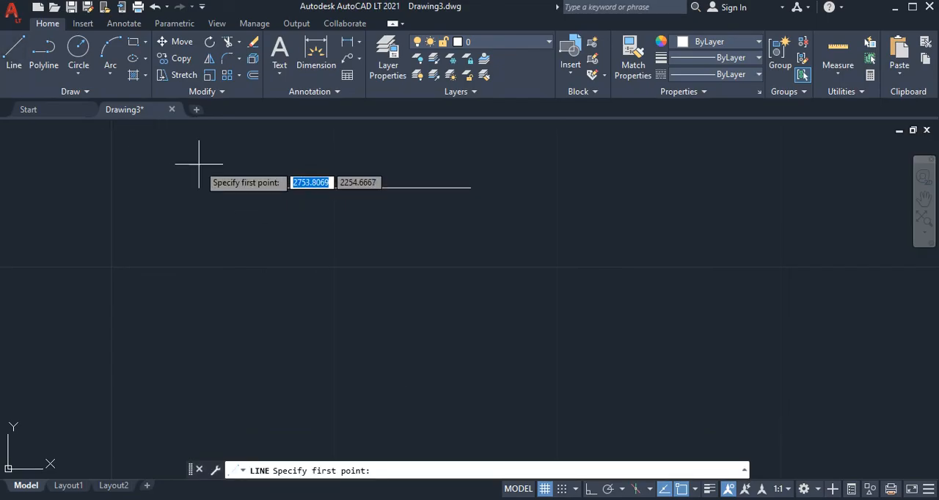
click(247, 188)
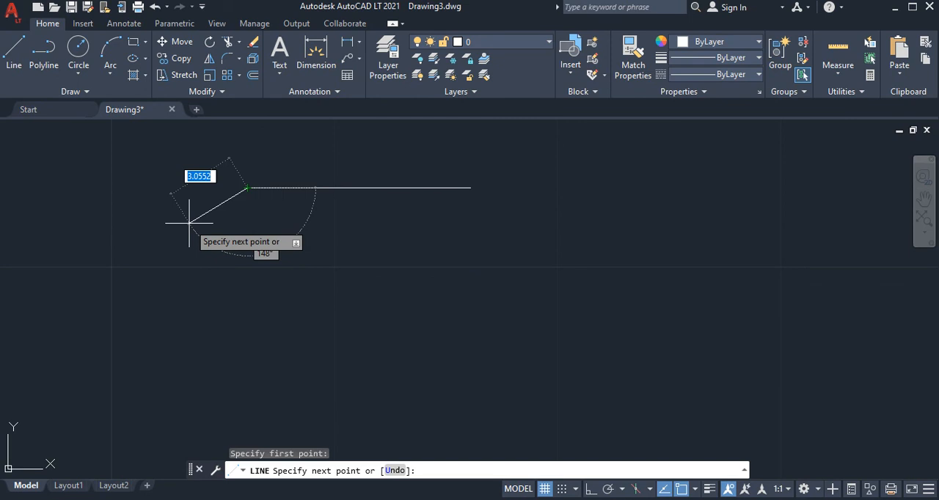
text(8)
key(Tab)
text(158)
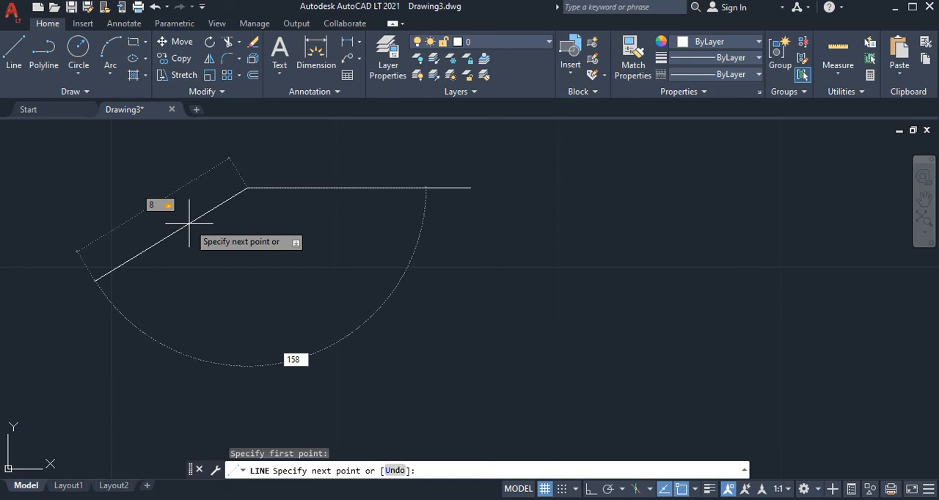
key(Return)
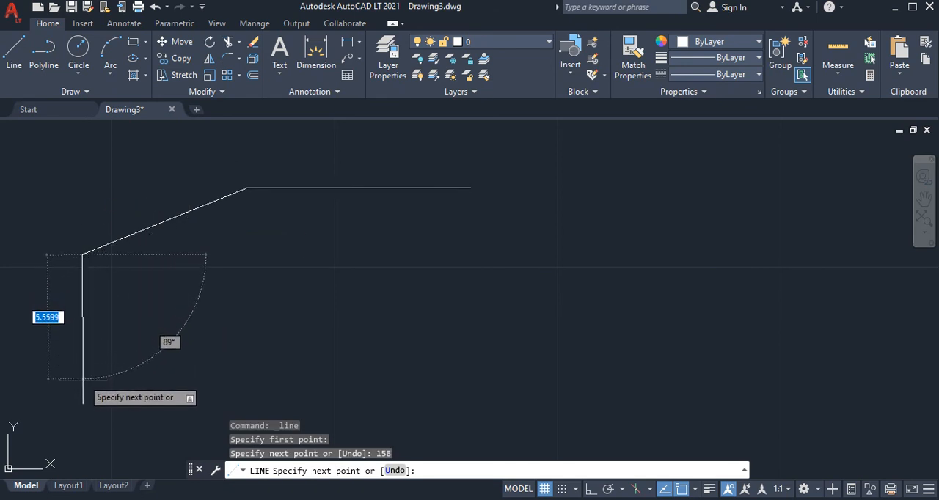
Continue from the sloped line's lower end with a 6 mm line at 90° straight down, and finish the line
text(6)
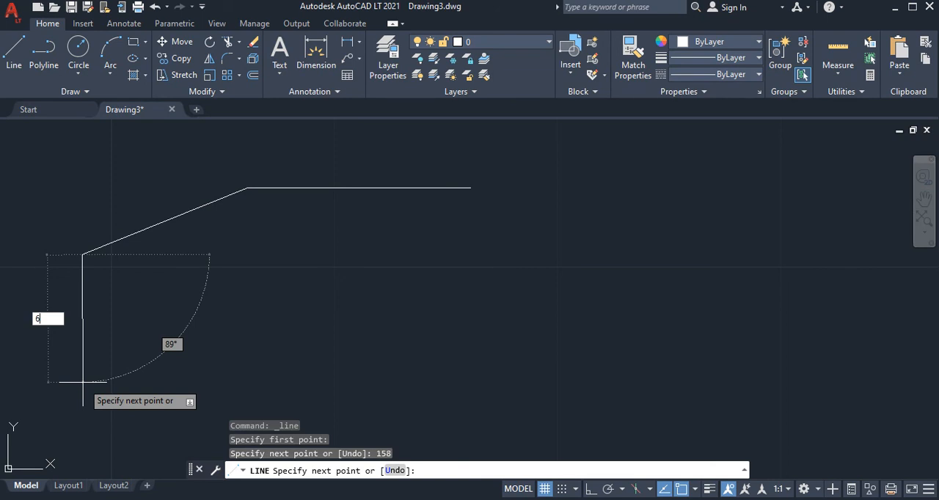
key(Tab)
text(90)
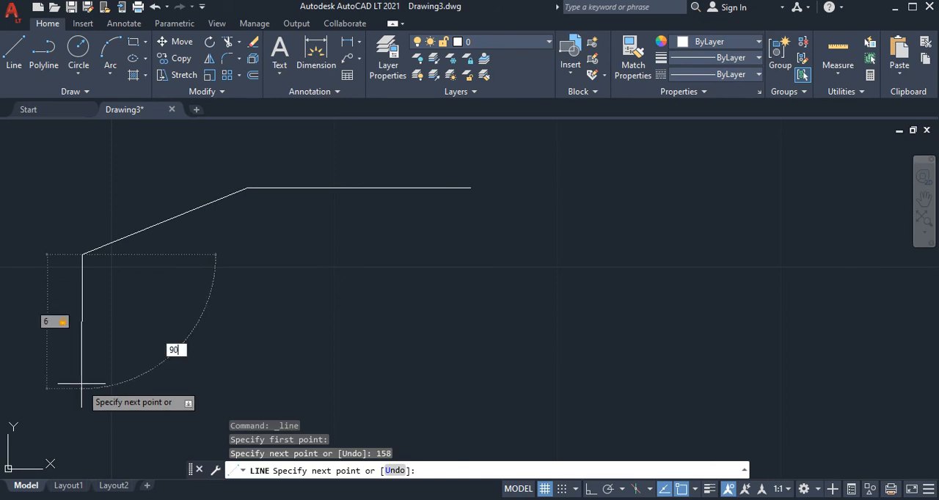
key(Return)
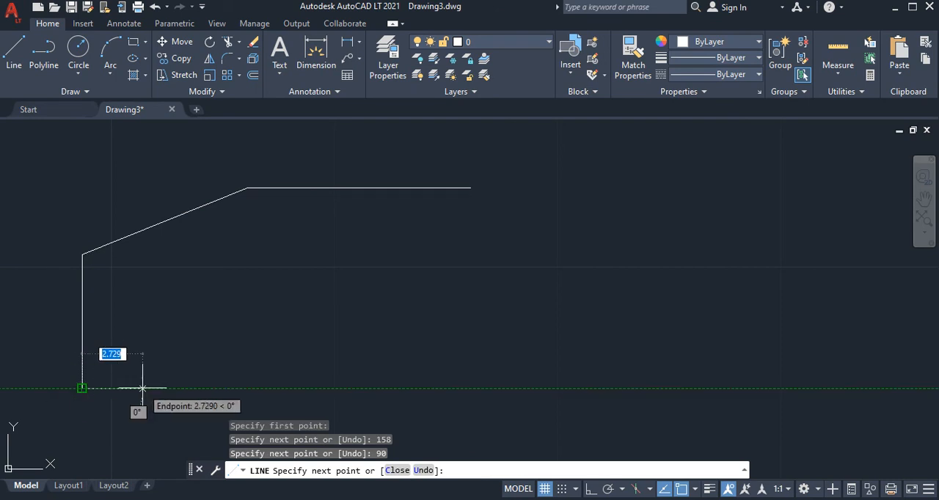
key(Return)
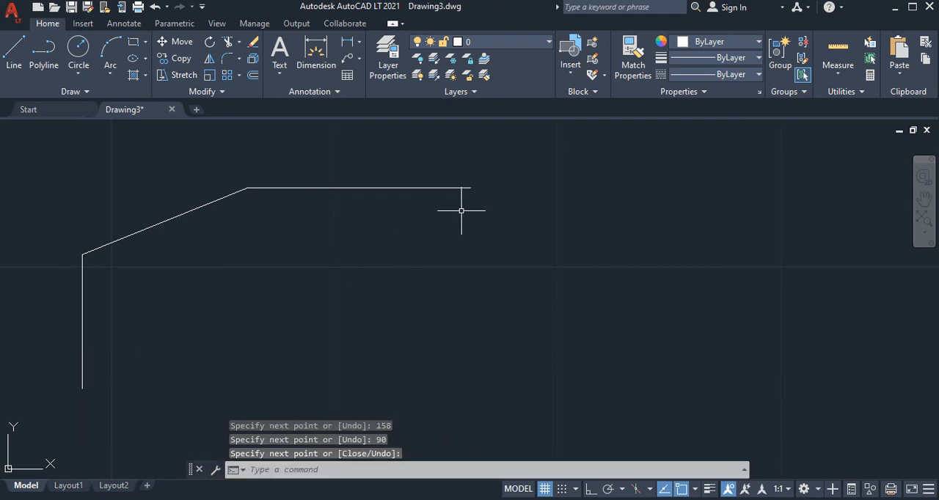
Check the reference image and draw an 8 mm line at 22° downward from the right endpoint of the 10 mm line
key(alt+Tab)
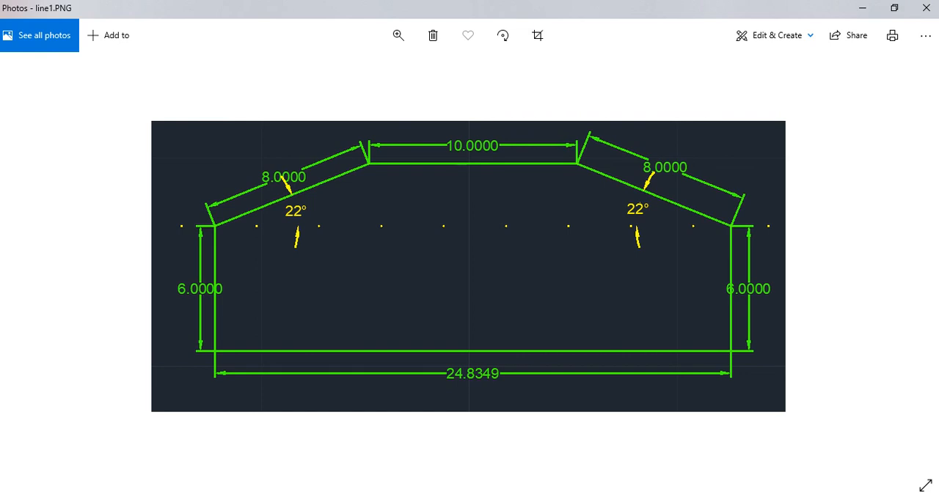
key(alt+Tab)
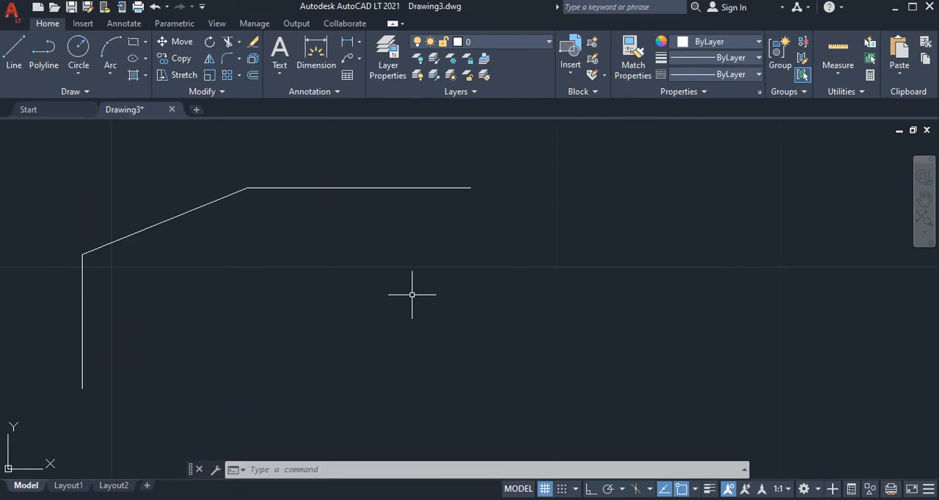
click(14, 57)
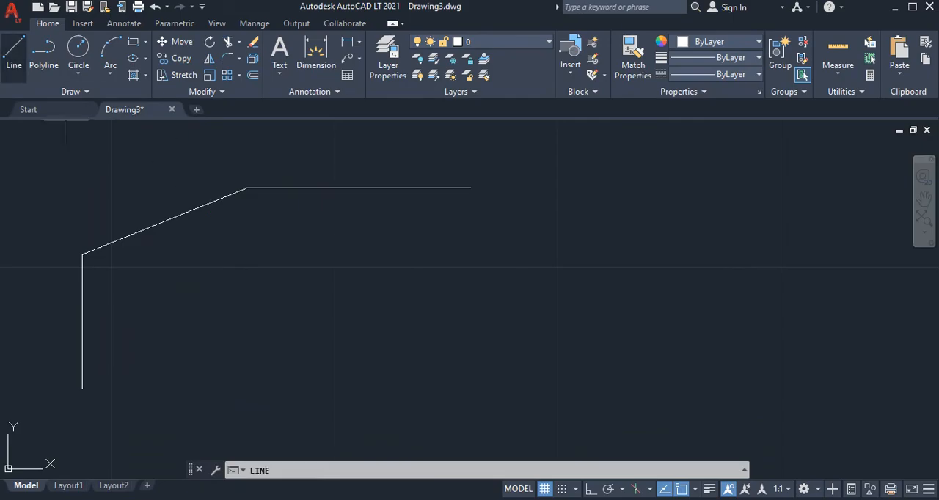
click(471, 188)
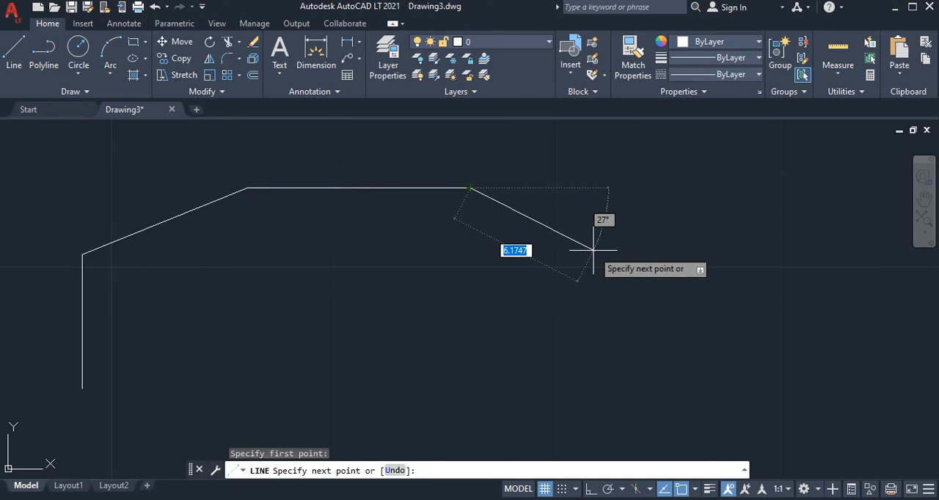
text(8)
key(Tab)
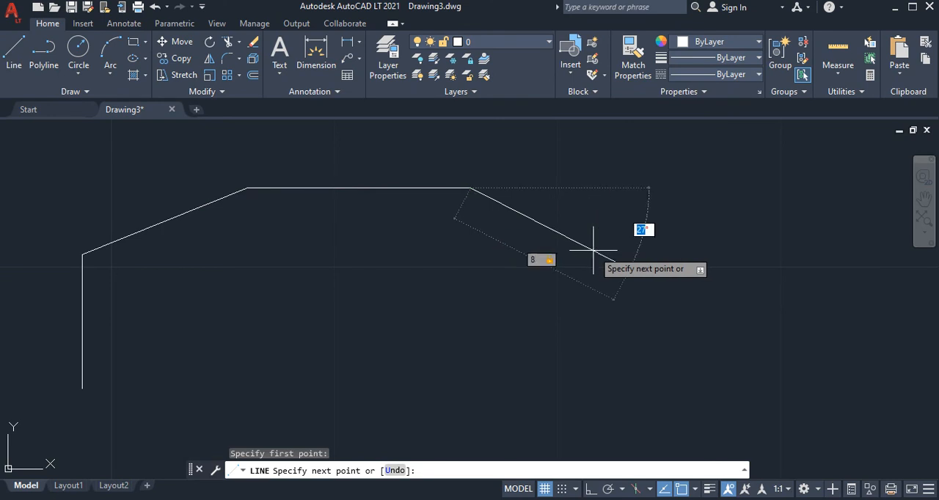
text(22)
key(Return)
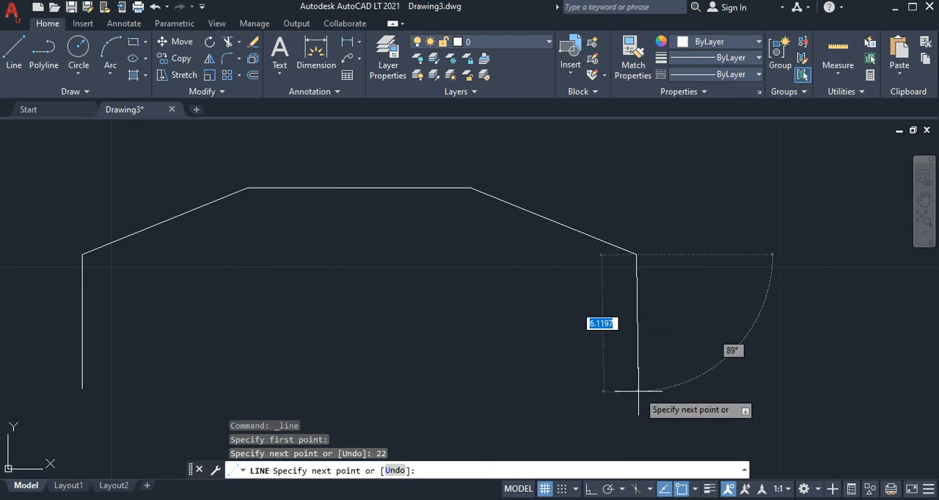
Continue with a 6 mm line at 90° straight down and close the outline with a baseline to the left vertical's lower endpoint
text(6)
key(Tab)
text(90)
key(Return)
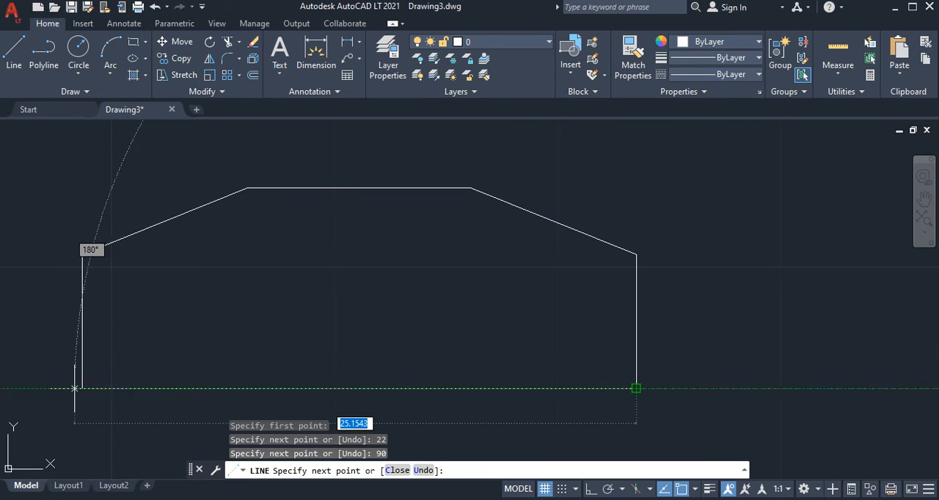
click(82, 388)
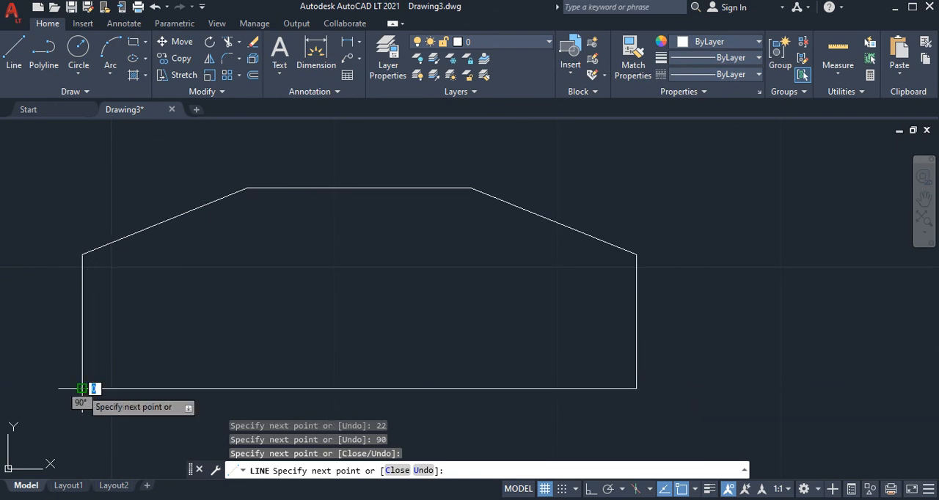
key(Return)
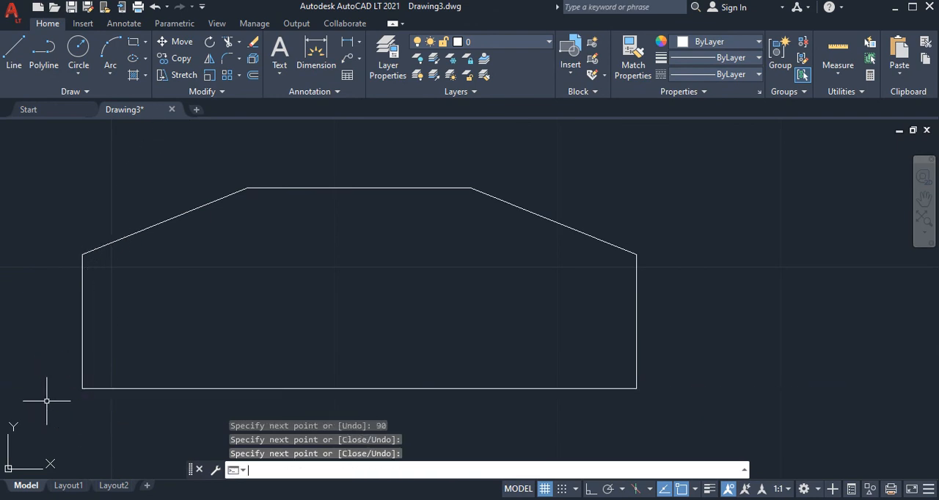